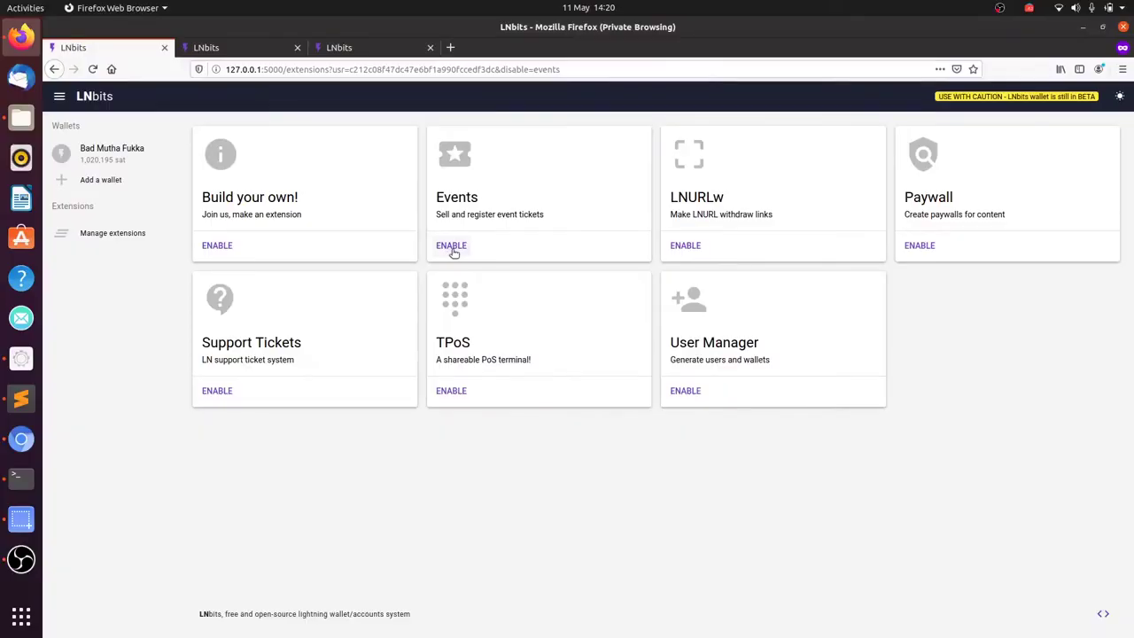
Step: Enable the Events extension and start a new event paid into the chosen wallet
click(449, 248)
click(236, 145)
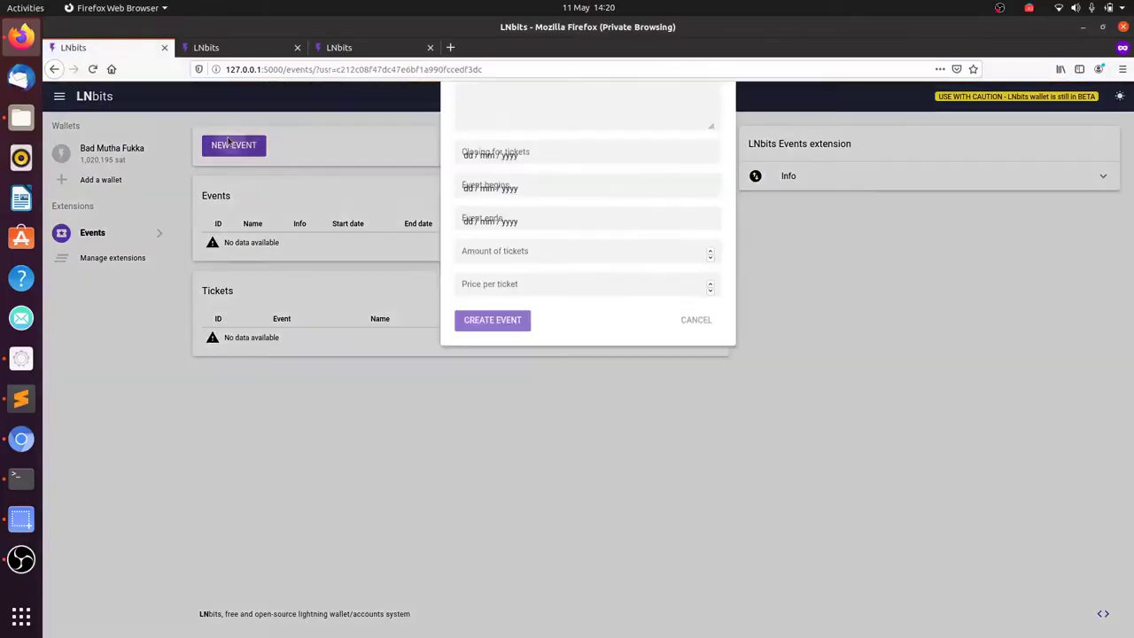
click(494, 127)
click(496, 147)
Step: Name the event 'Quickening PoS tutorial' and add a 'Learn…' description
click(507, 159)
text(Quickening PoS tutorial)
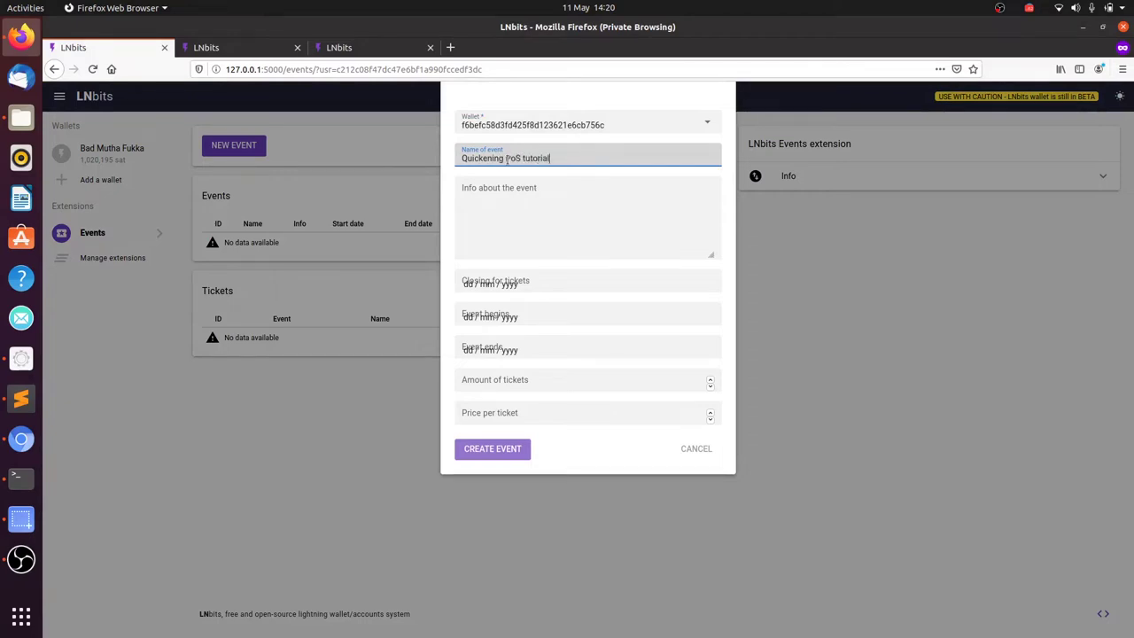
key(Tab)
text(Lear)
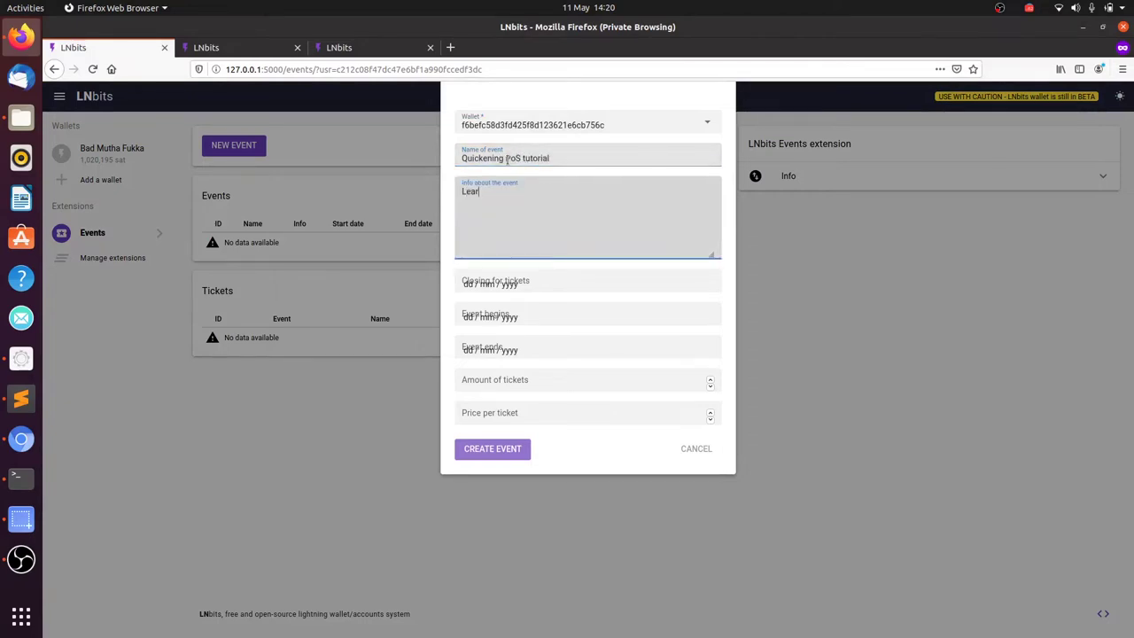
text(n)
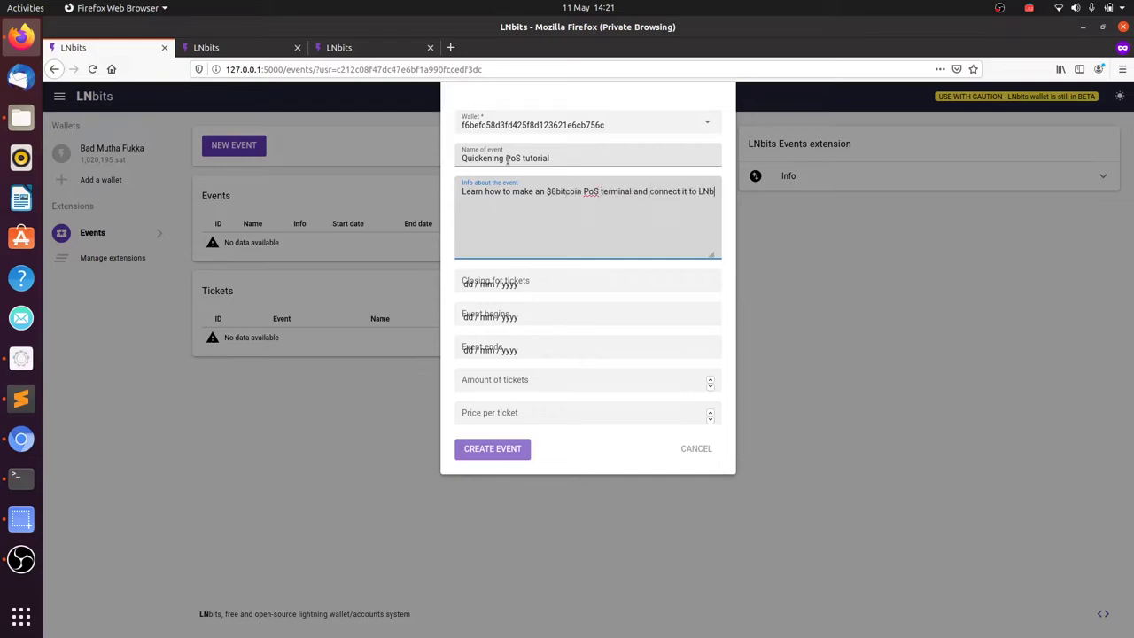
text(its)
Step: Set ticket closing to 10 May 2020 and the event start and end to 20 May 2020
click(510, 284)
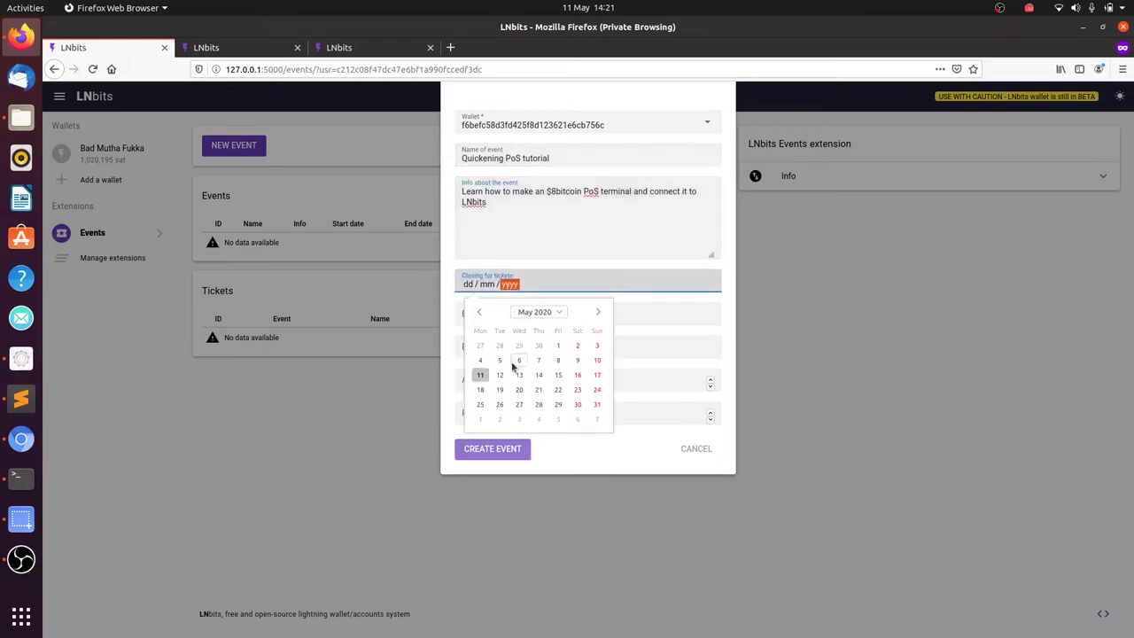
click(597, 360)
click(510, 317)
click(520, 422)
click(509, 350)
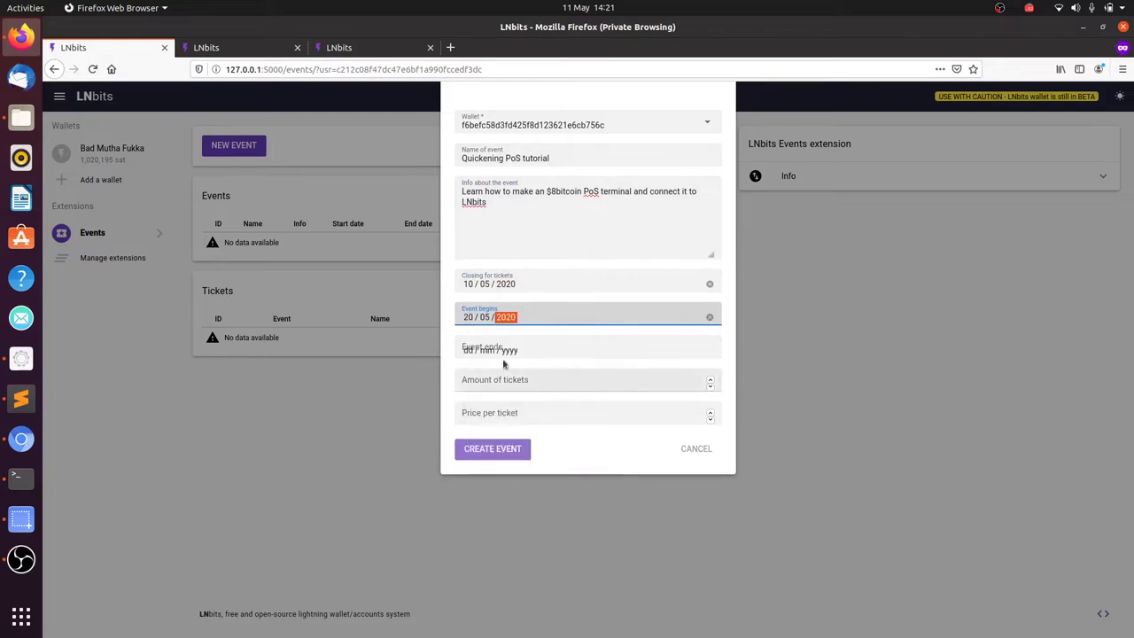
click(520, 455)
Step: Set the number of tickets to 20
click(502, 381)
text(20 / 05 / 2020)
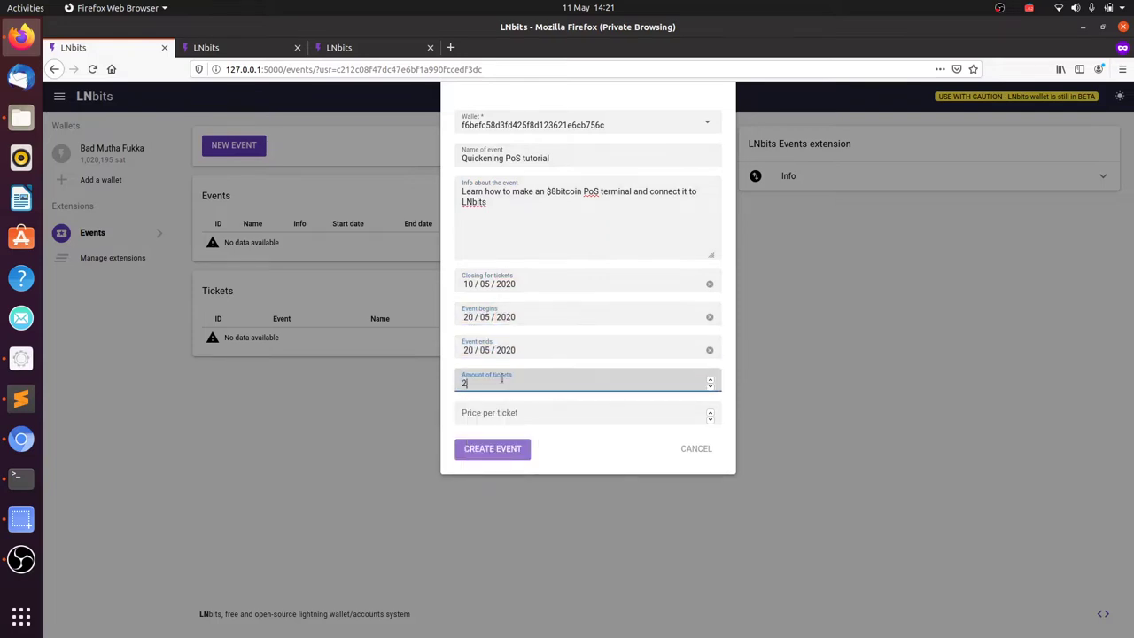
key(Tab)
Step: Set the ticket price to 100 and create the event
text(100)
click(492, 449)
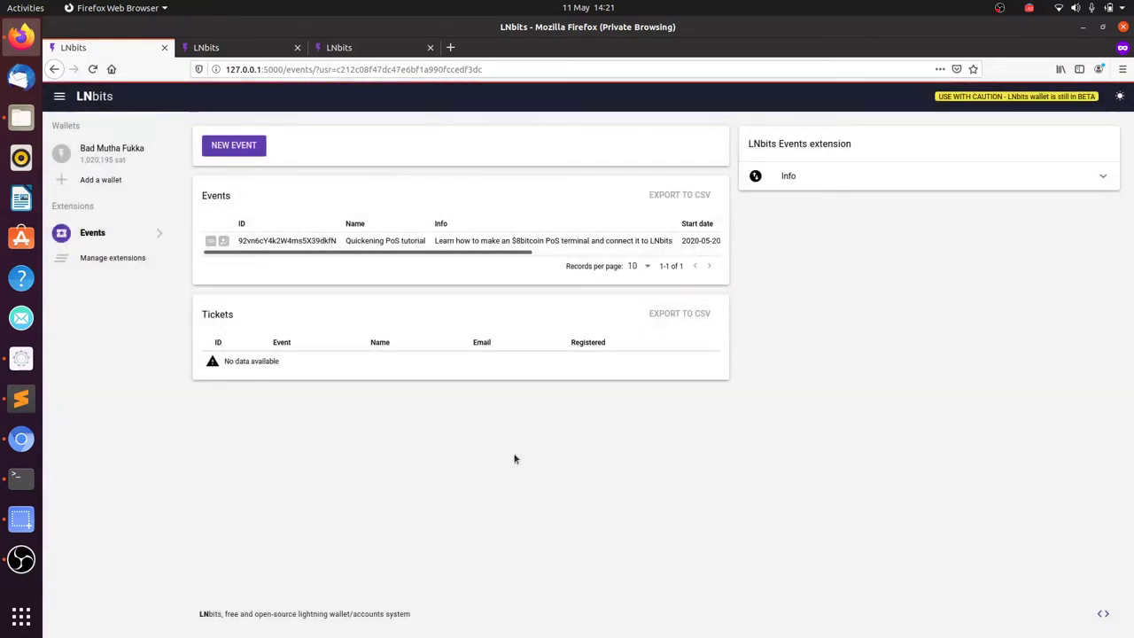
drag(420, 255, 364, 278)
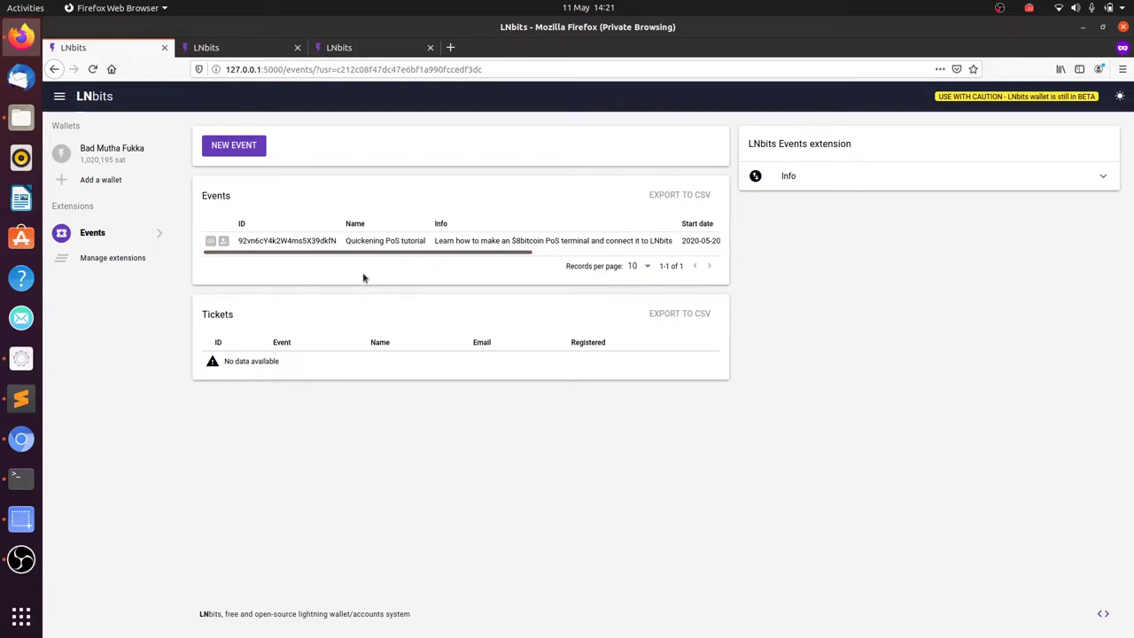
Step: Open the event's public page, which shows a ticket-closing-date error
click(215, 240)
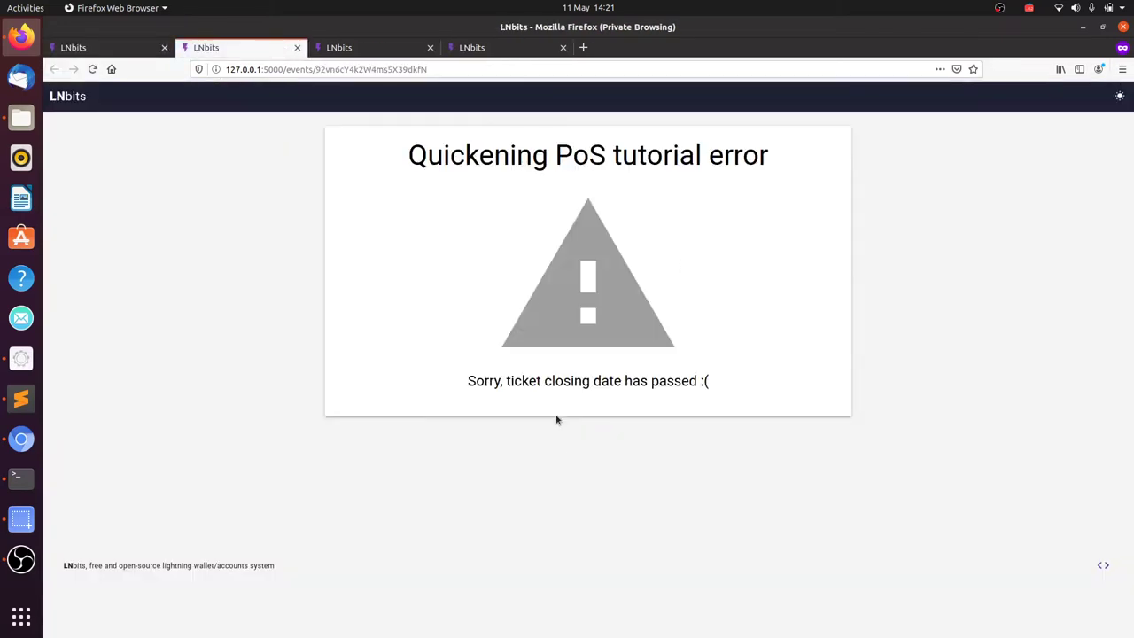
drag(521, 381, 653, 393)
click(313, 292)
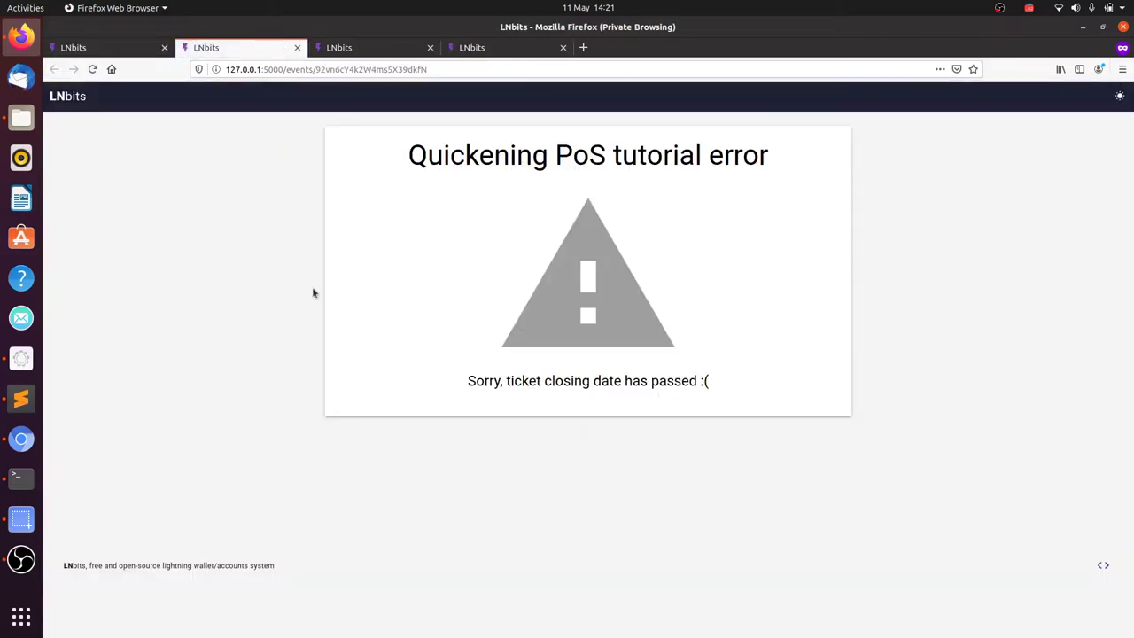
click(124, 49)
Step: Move the event's ticket closing date to 12 May 2020 and update the event
drag(489, 254, 676, 266)
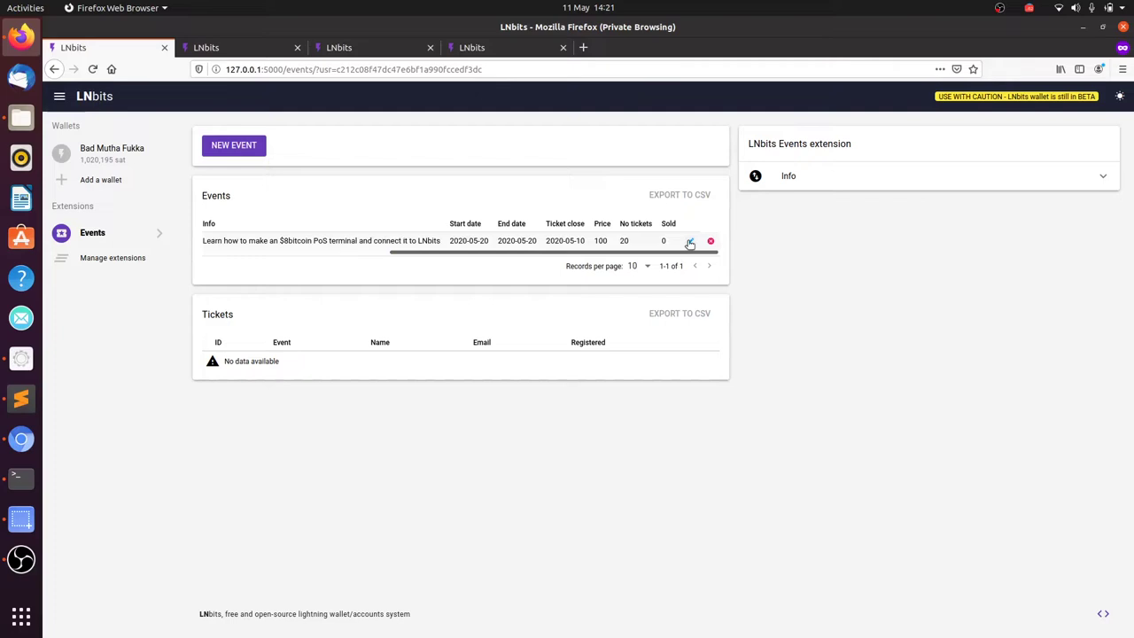
click(690, 241)
click(585, 286)
click(500, 375)
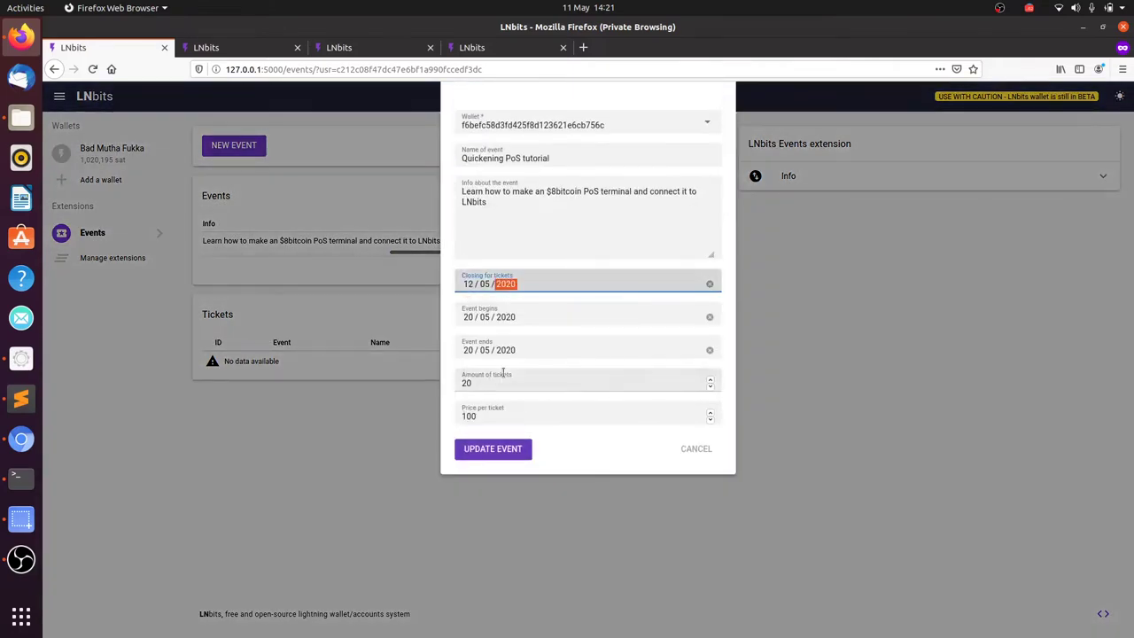
click(519, 449)
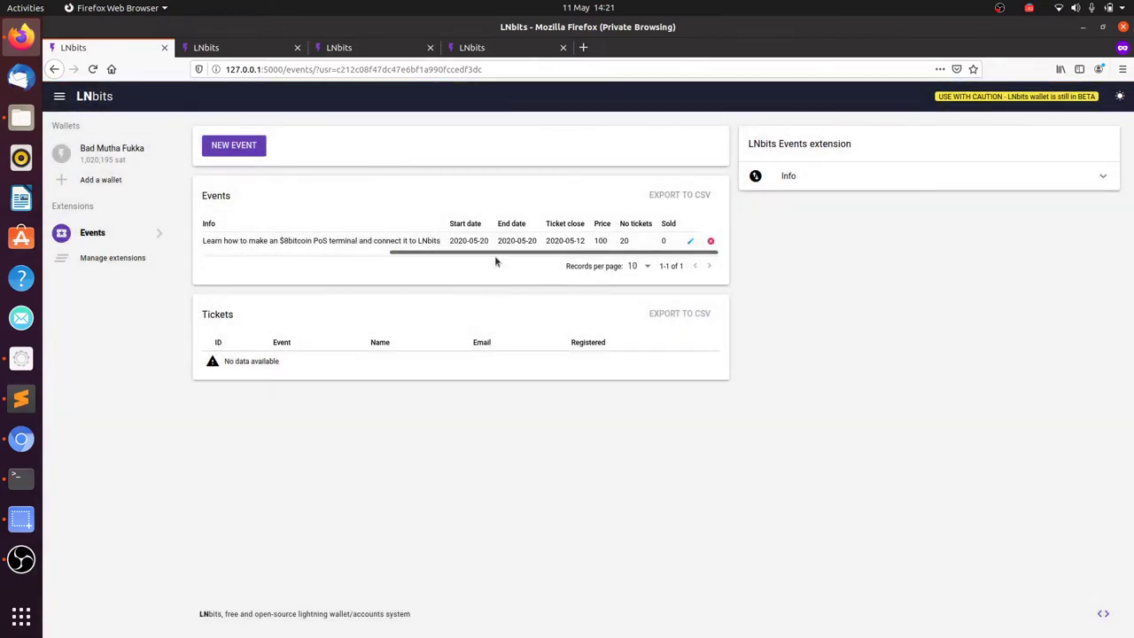
drag(494, 254, 307, 257)
Step: On the public event page, submit a ticket order with the attendee's name and e-mail
click(210, 241)
click(363, 225)
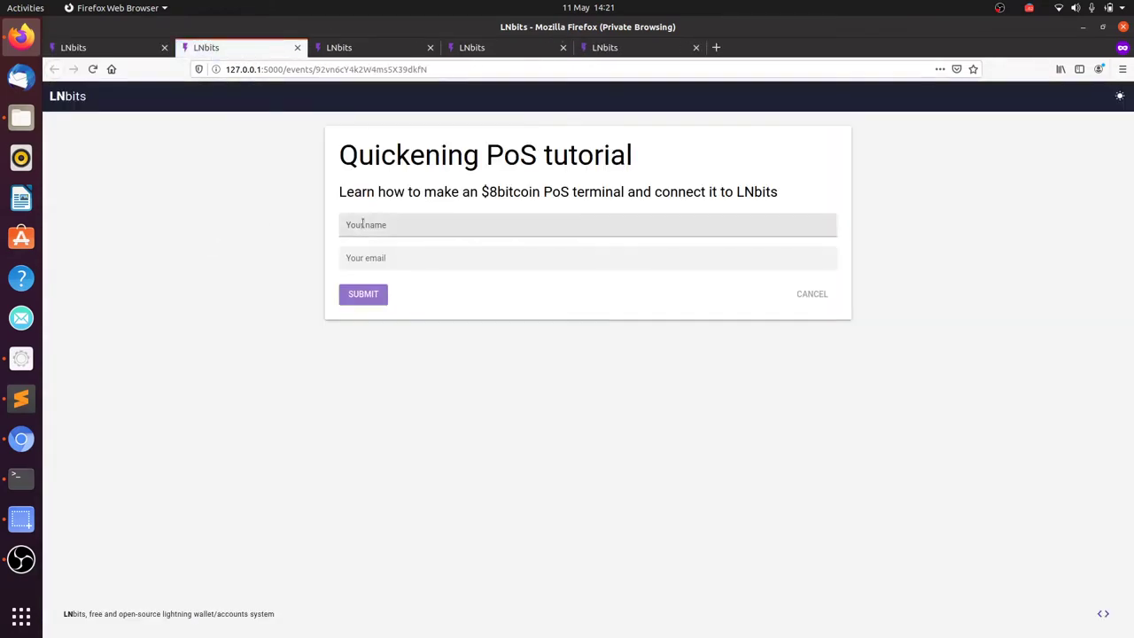
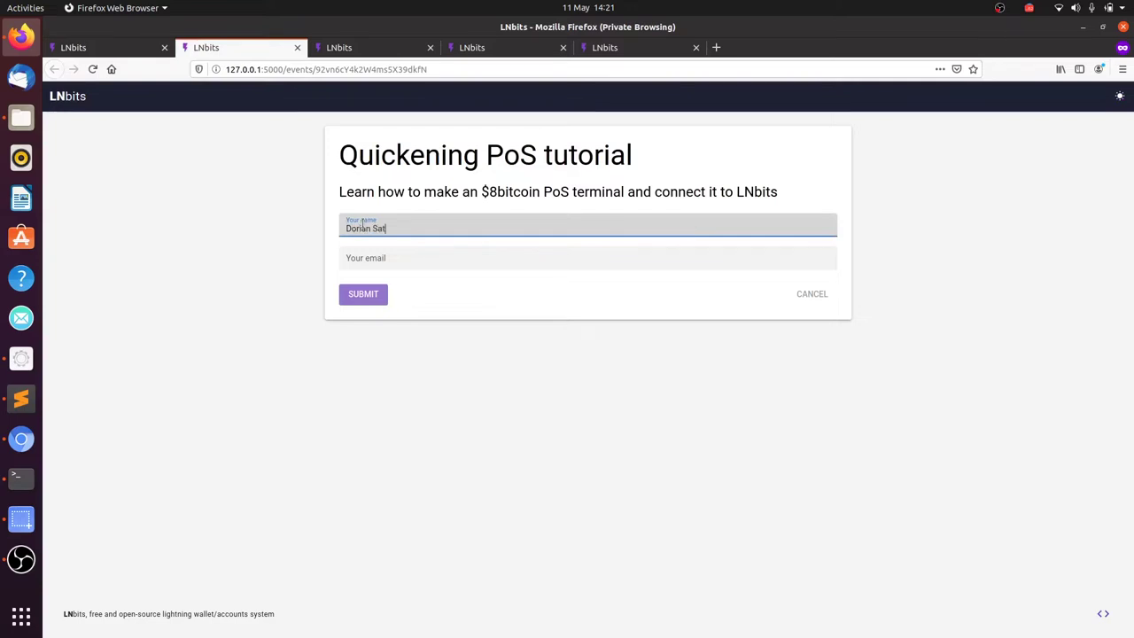
key(Tab)
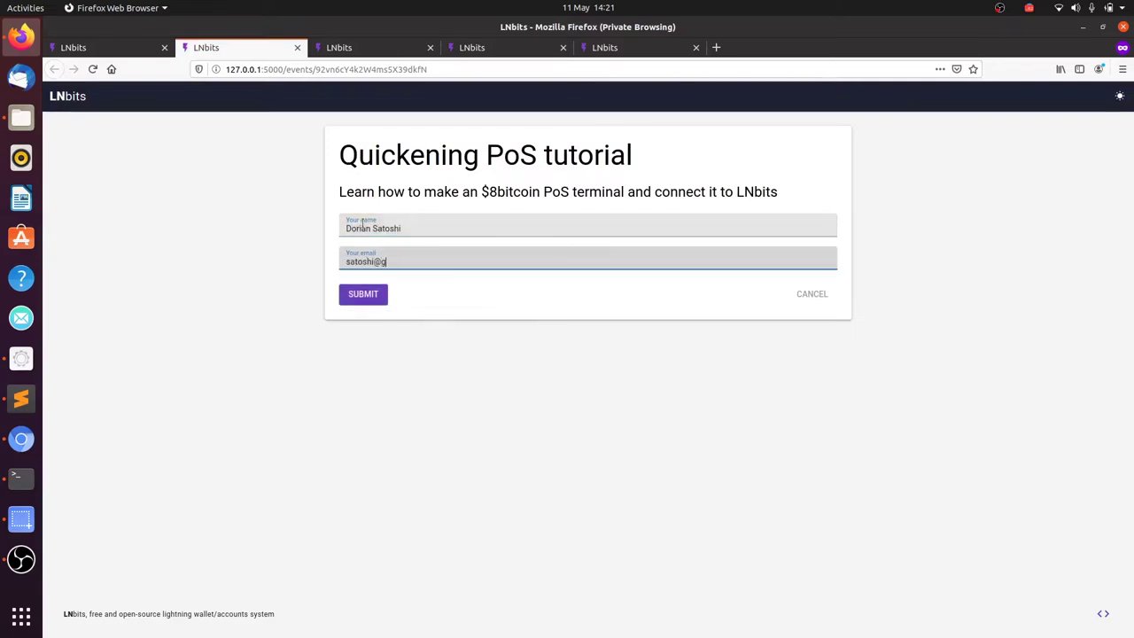
key(Return)
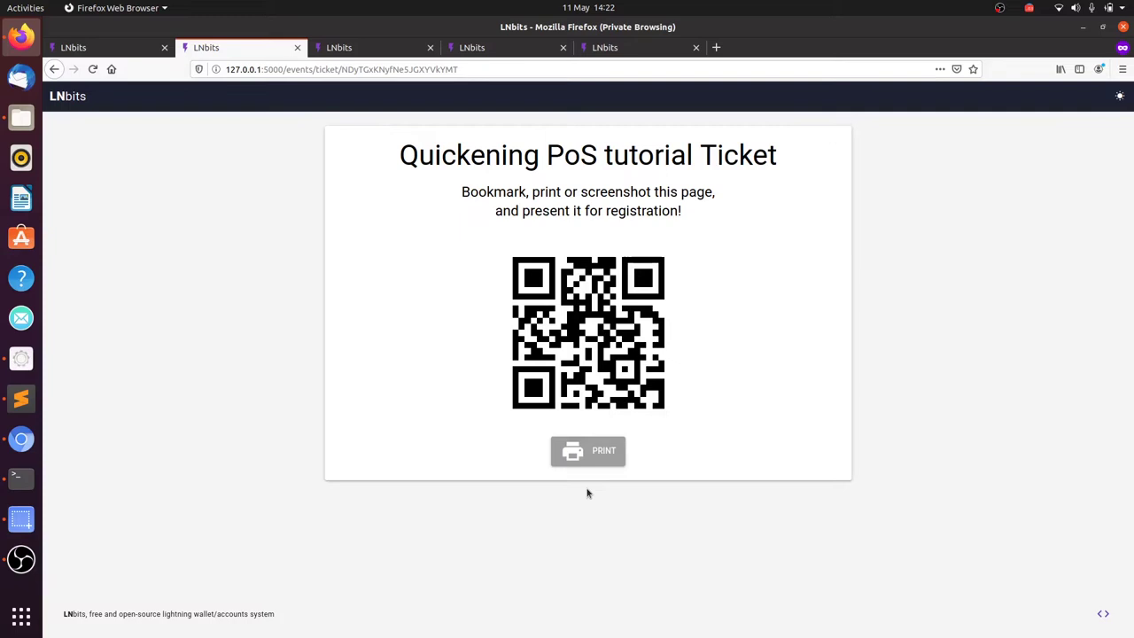
click(597, 455)
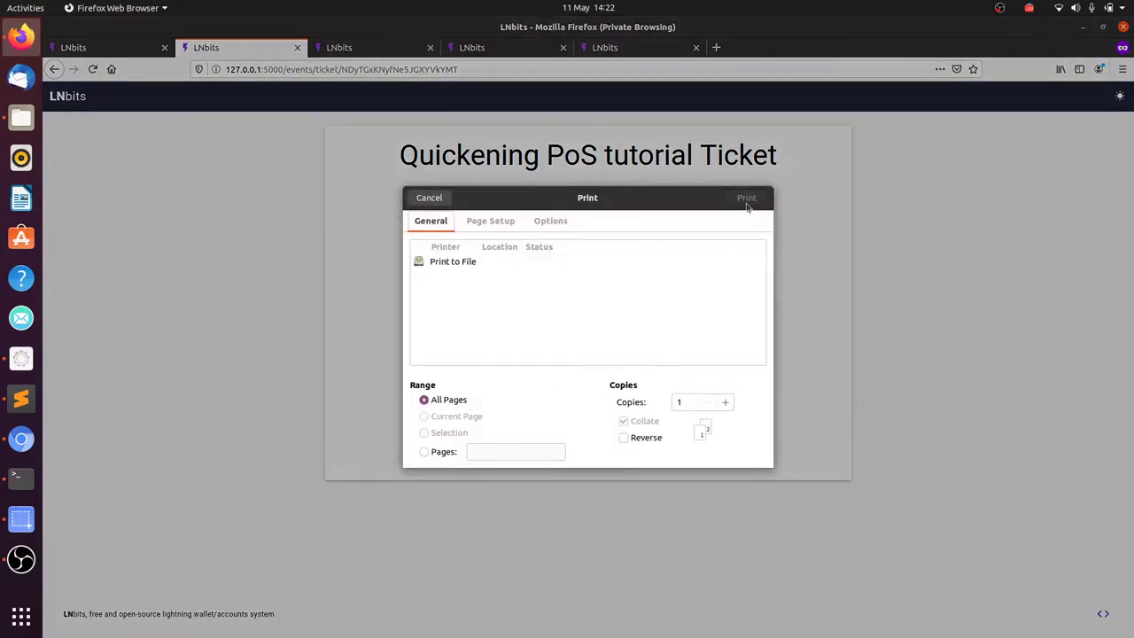
click(440, 202)
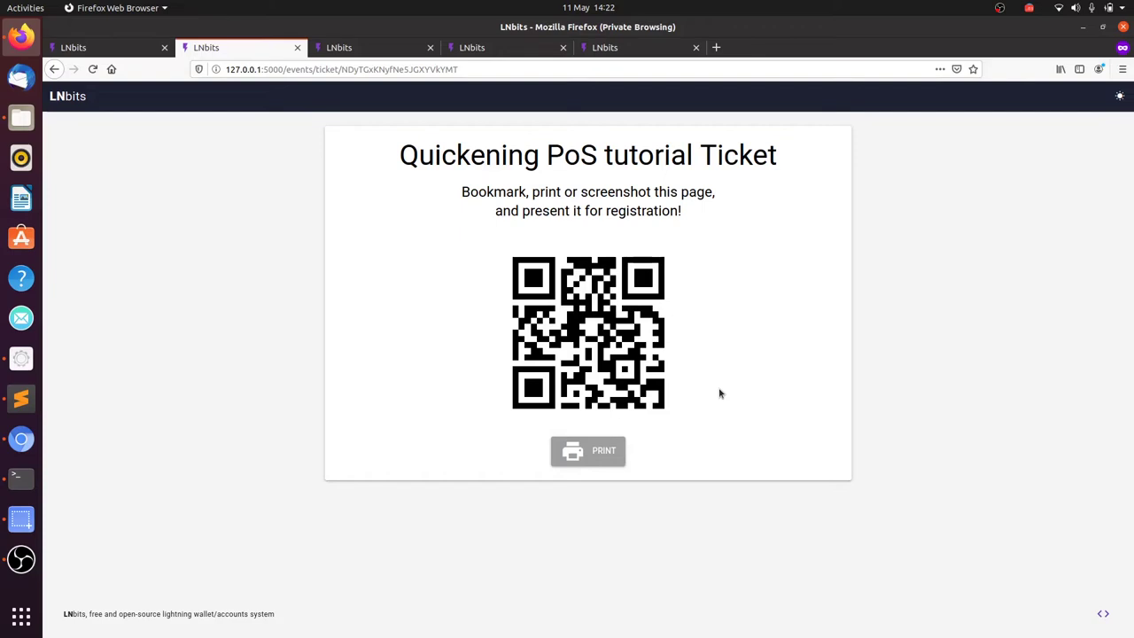
Step: Reload Events and scan the first ticket's QR using the HP Wide Vision HD camera
click(126, 48)
click(92, 69)
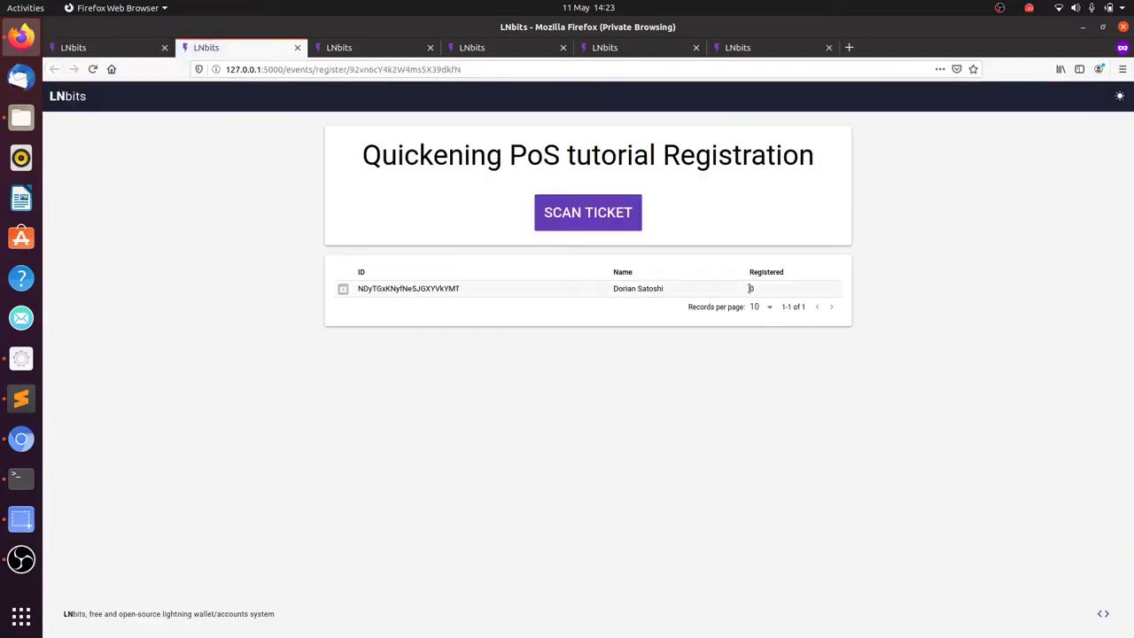
click(609, 212)
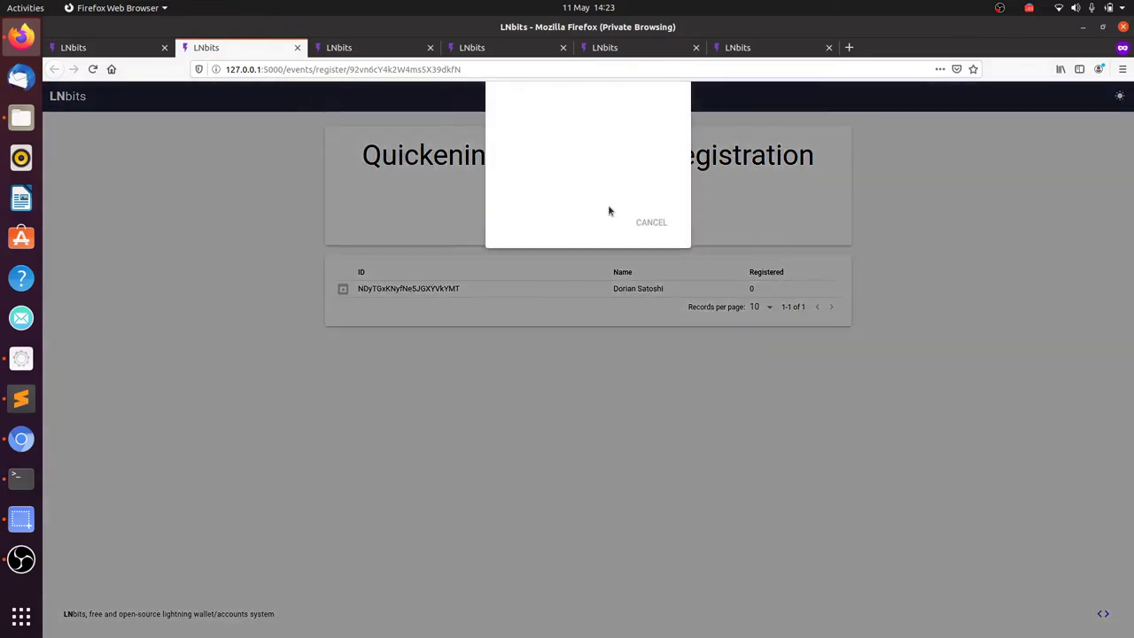
click(459, 124)
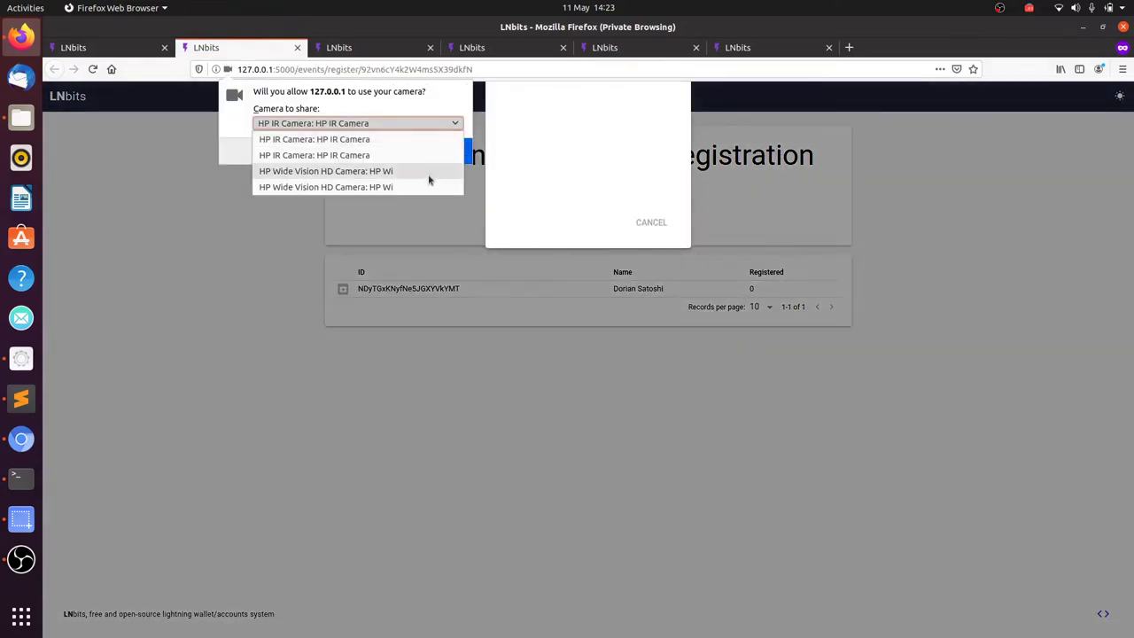
click(428, 176)
click(431, 153)
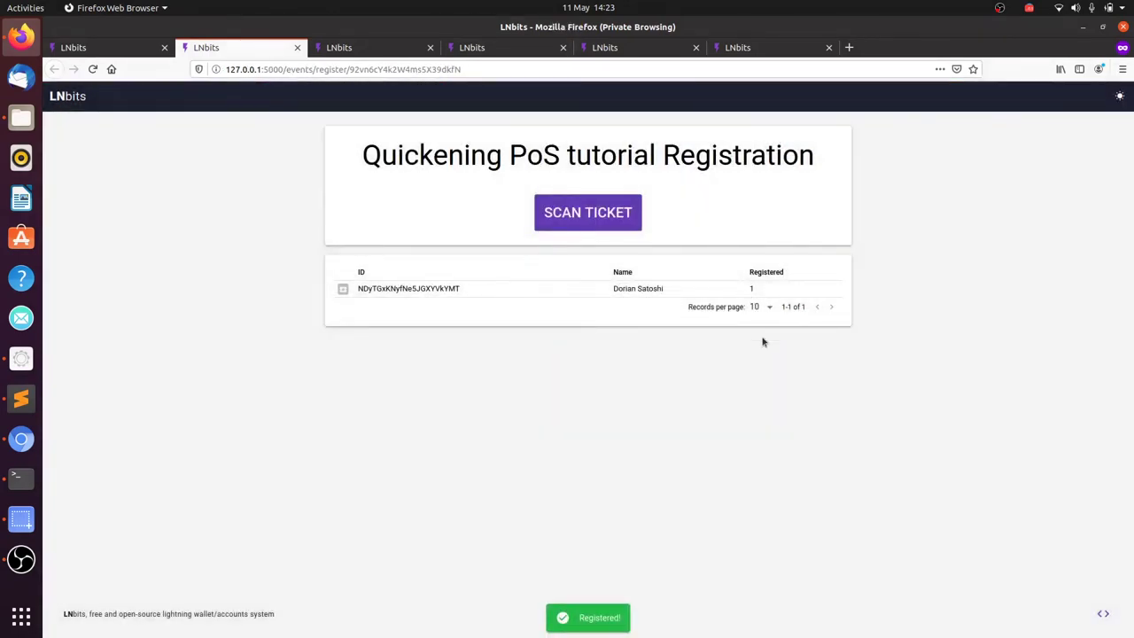
Step: Scan the same ticket again to confirm a repeat check-in is rejected
click(607, 215)
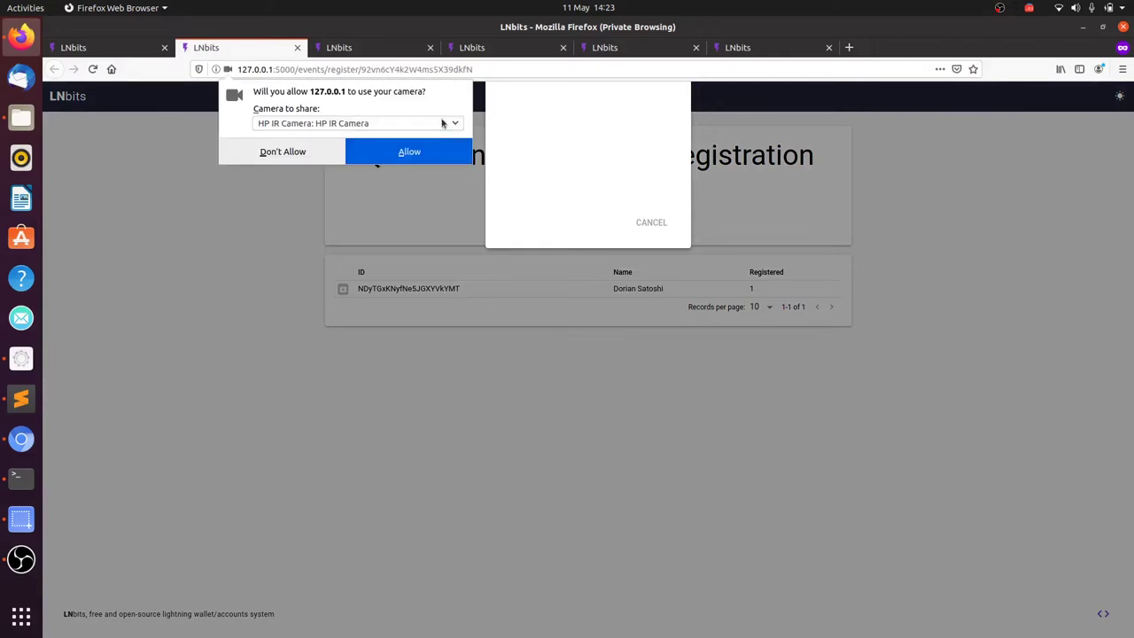
click(445, 123)
click(426, 186)
click(447, 150)
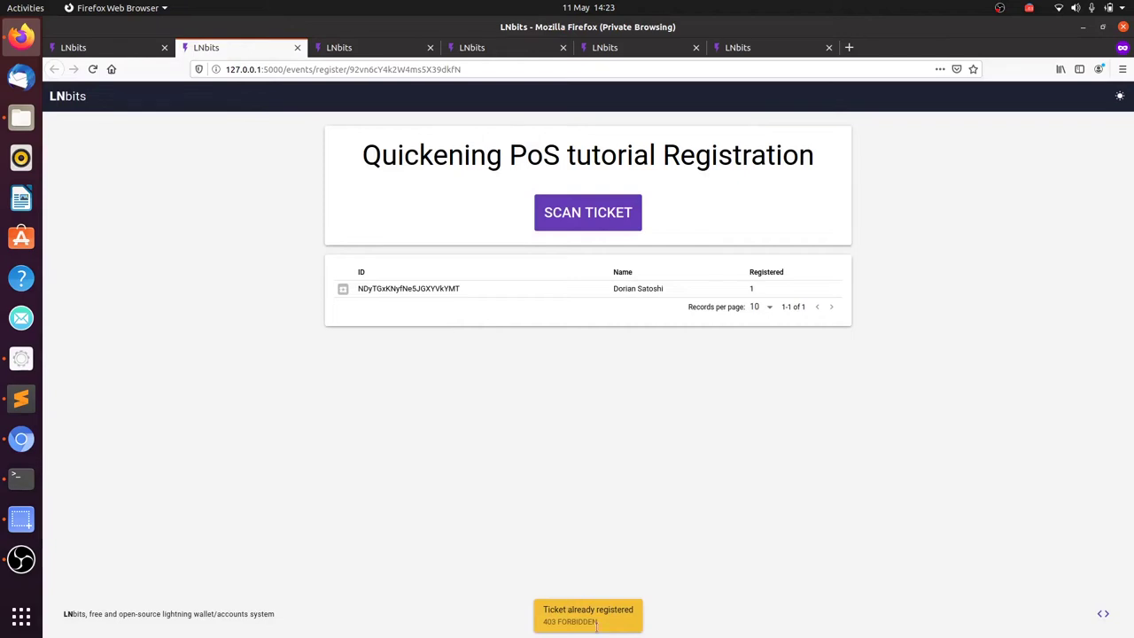
Step: Open the public order form, enter a new attendee's name and e-mail, and submit
key(ctrl+Page_Up)
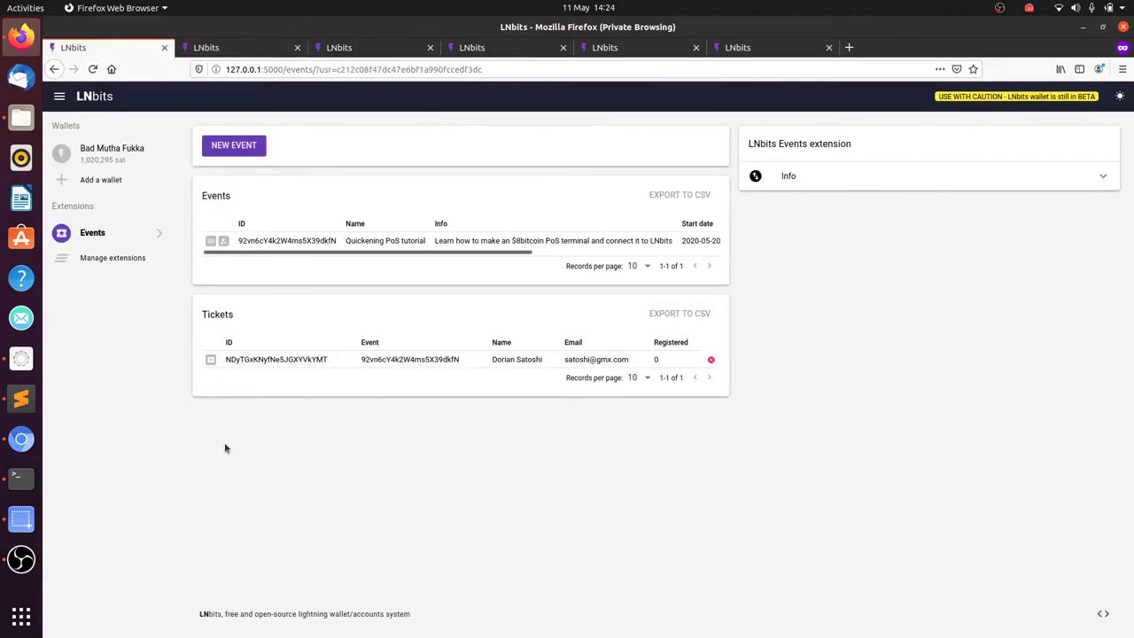
click(211, 237)
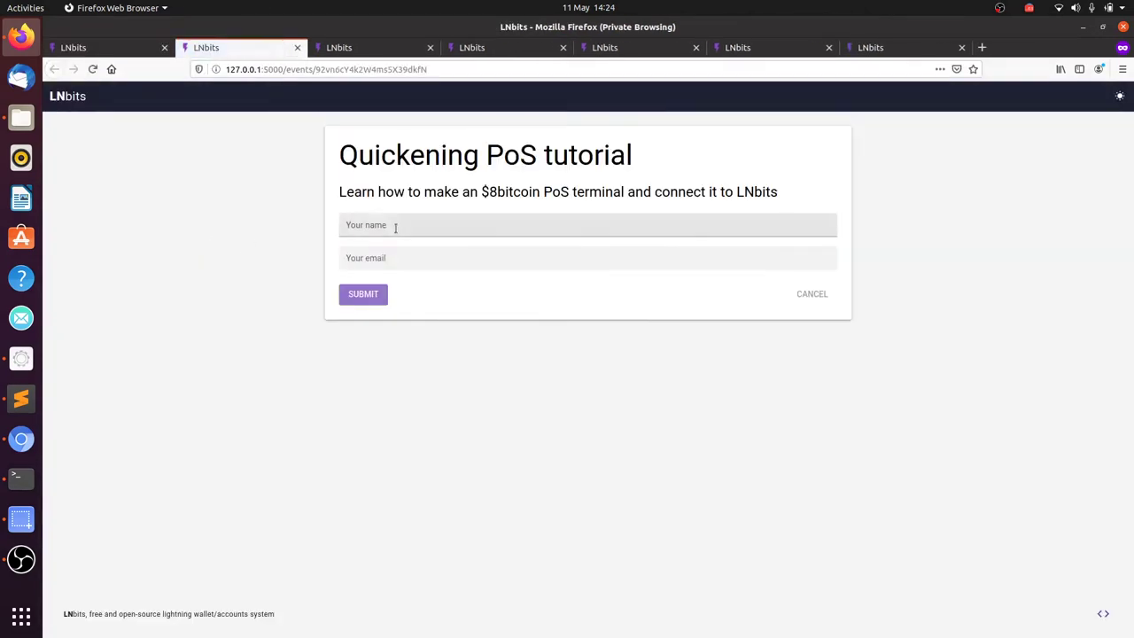
click(395, 228)
key(Tab)
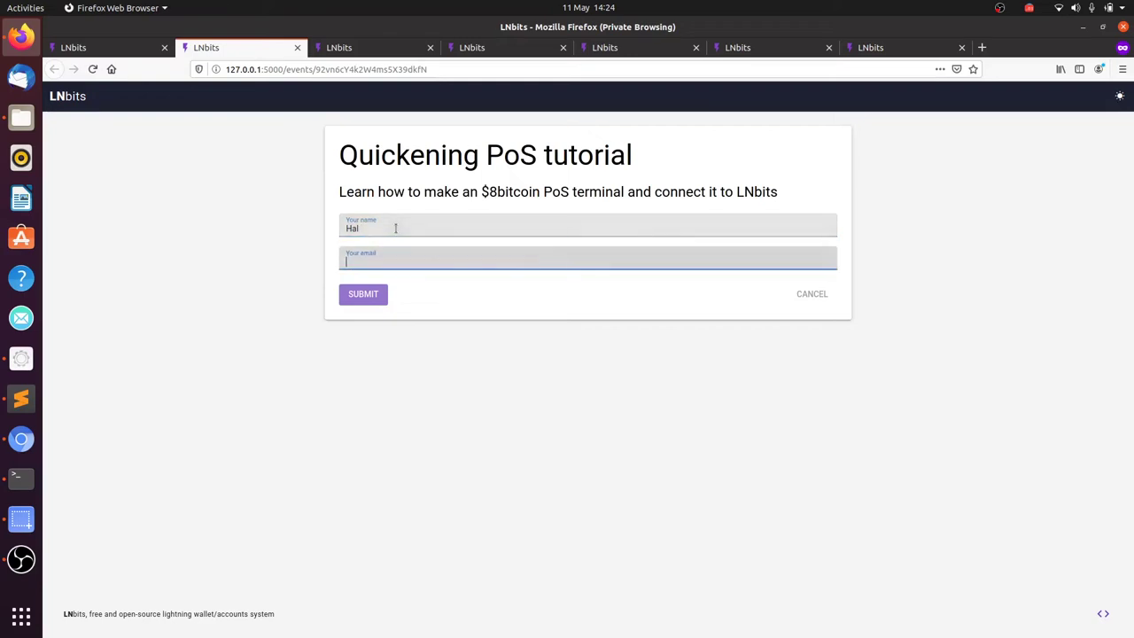
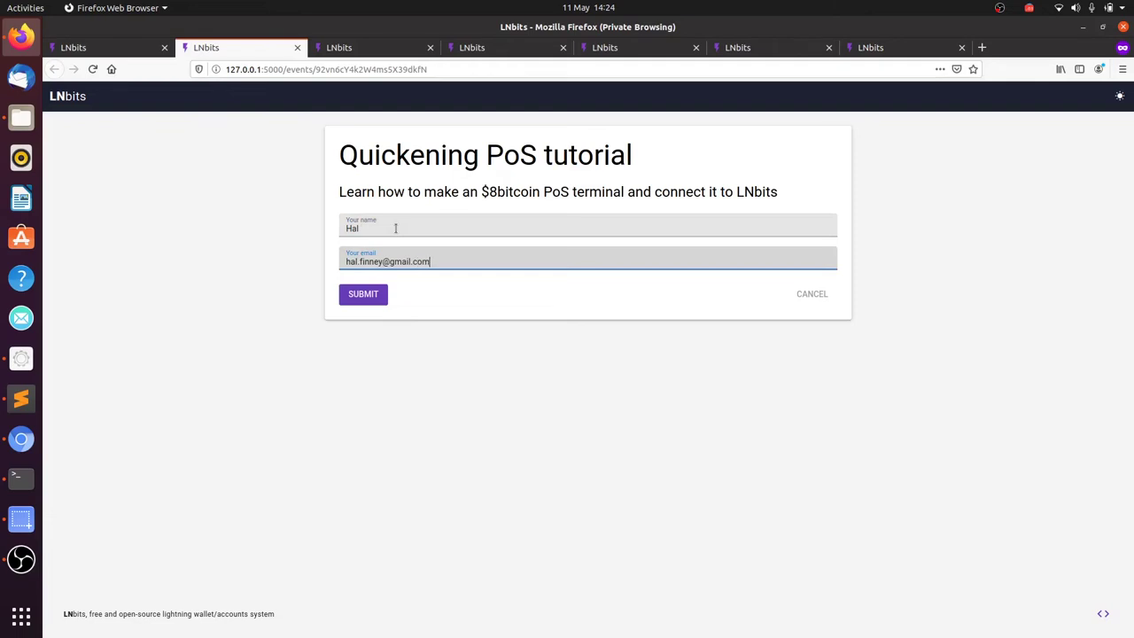
click(367, 299)
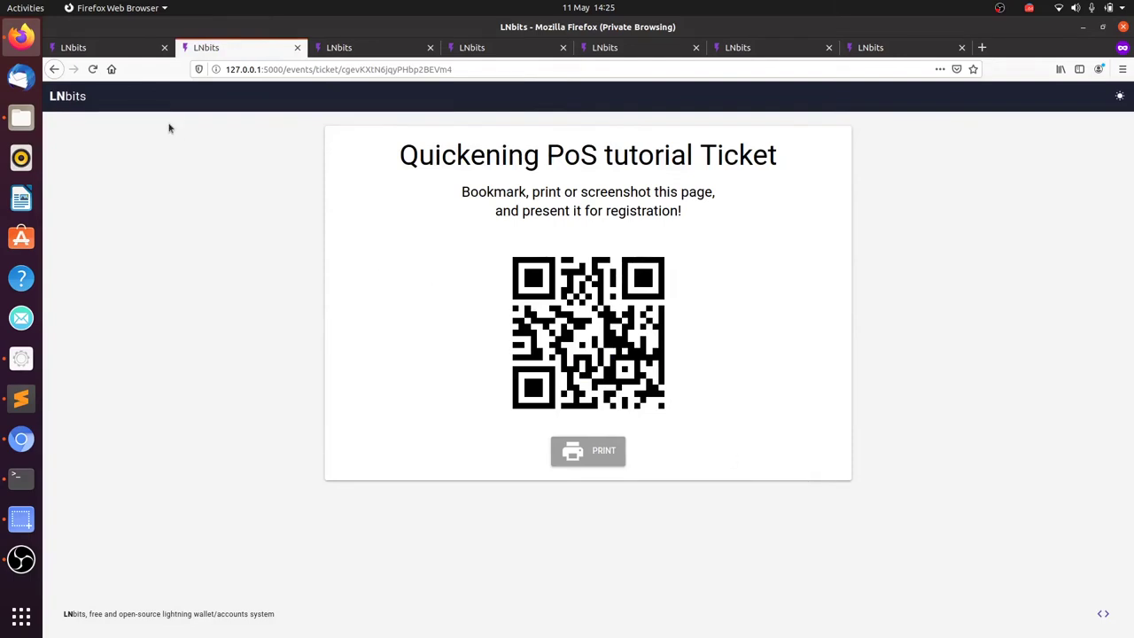
Step: Reload Events, check the wallet's two 100-sat ticket payments, then return to Events
click(132, 50)
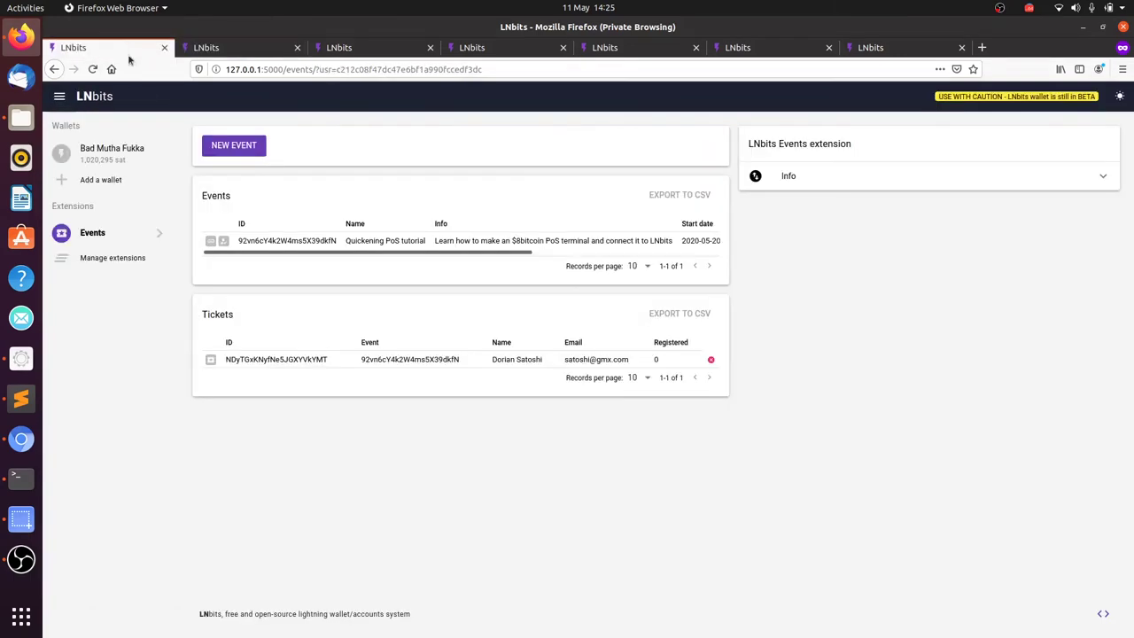
click(92, 68)
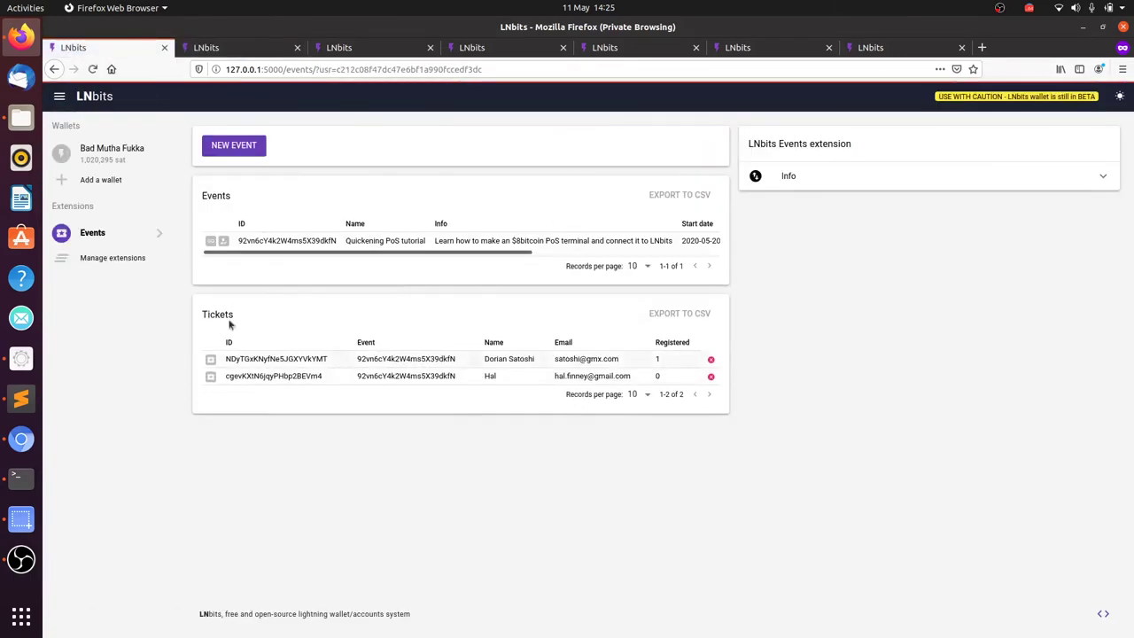
click(115, 151)
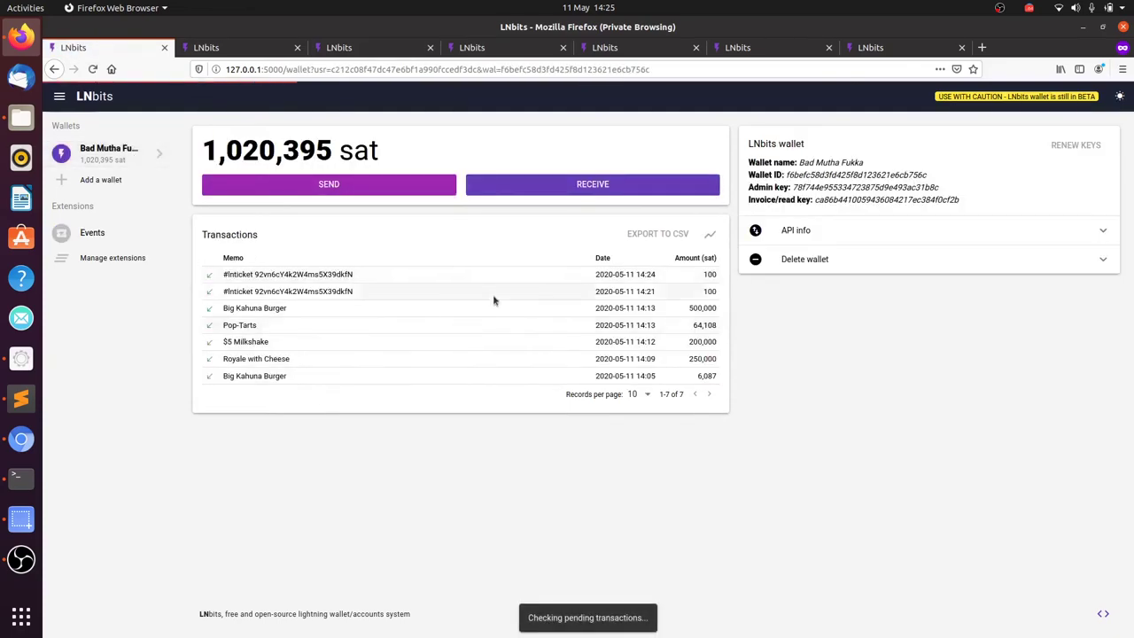
click(79, 234)
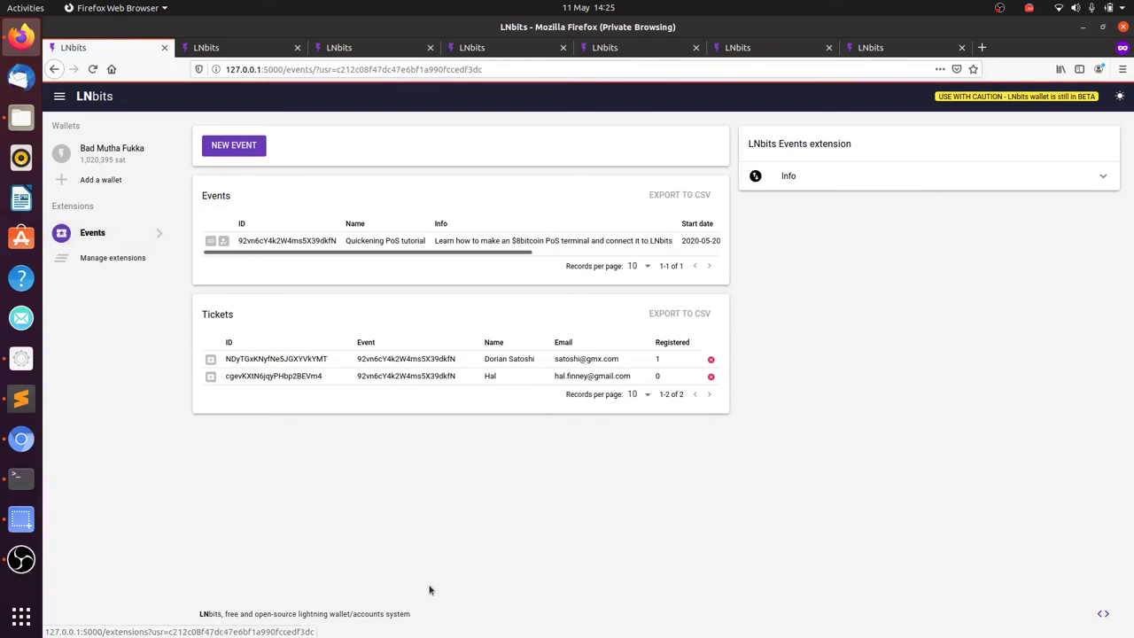